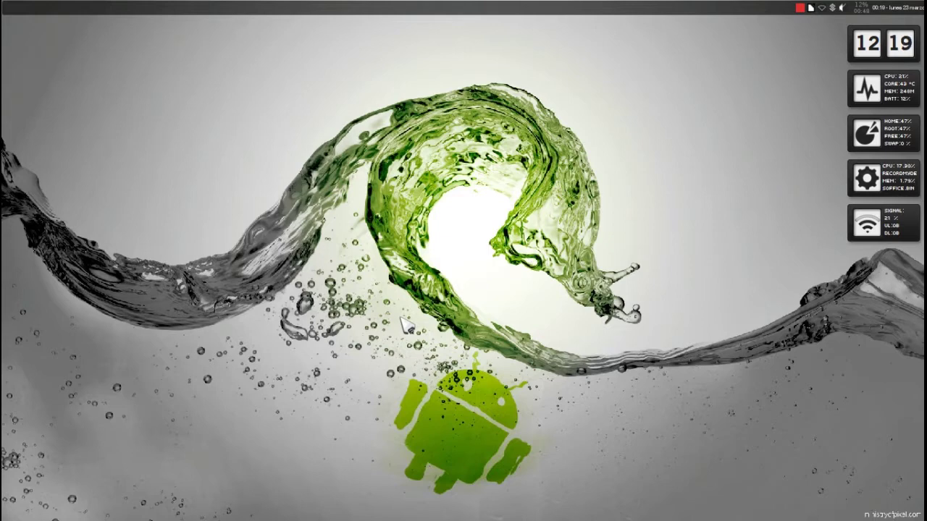
- Launch Fritzing by searching 'fri' in the Synapse launcher
key("ctrl+space")
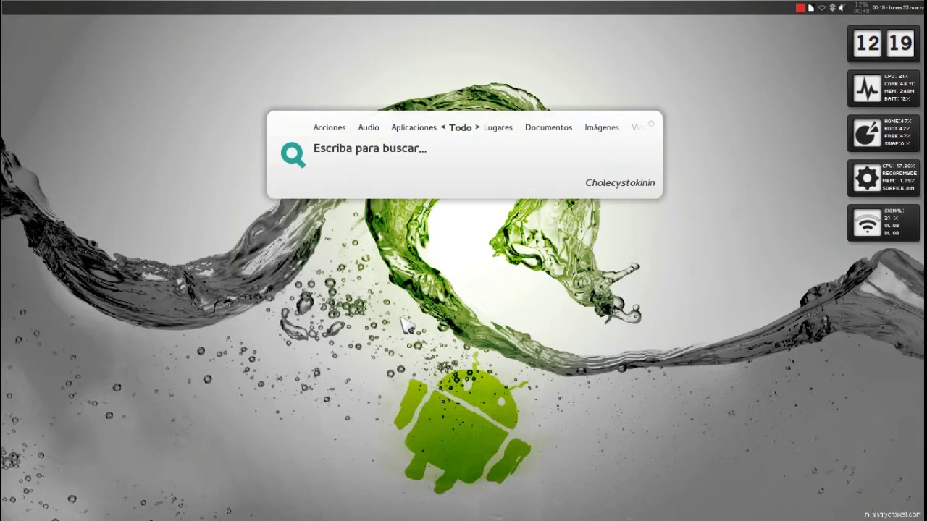
type("f")
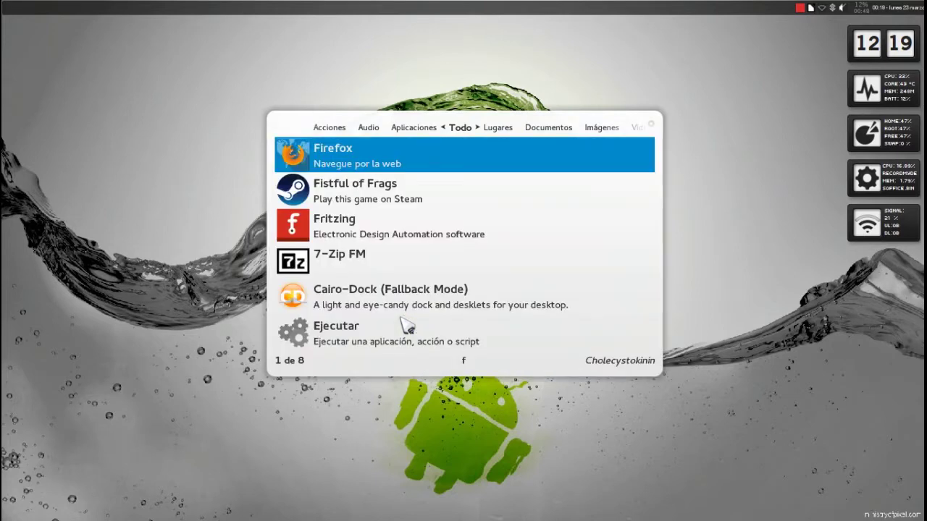
type("ri")
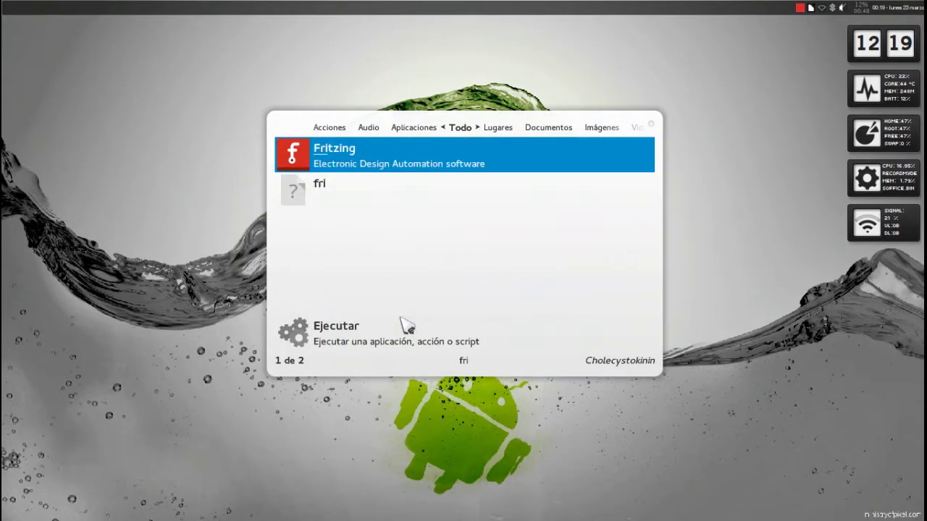
key("Return")
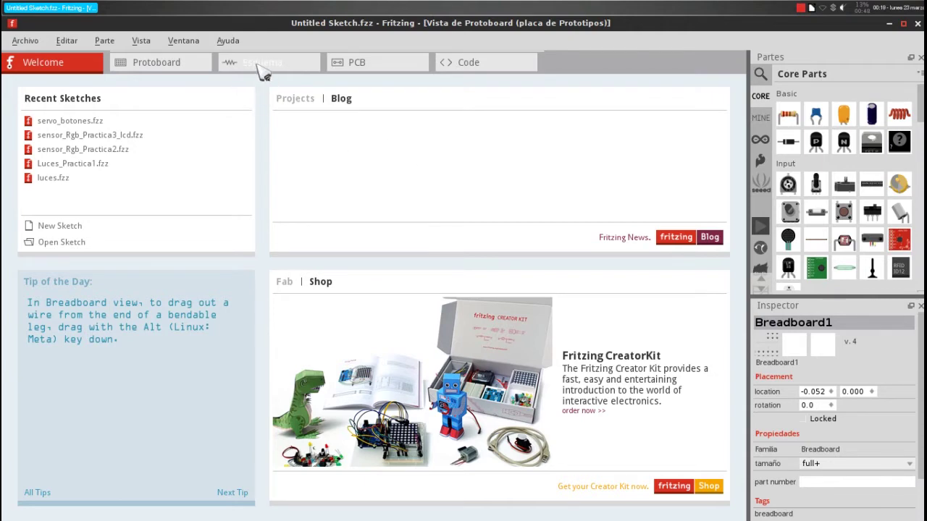
- Switch the new Untitled Sketch to the Breadboard view
left_click(168, 63)
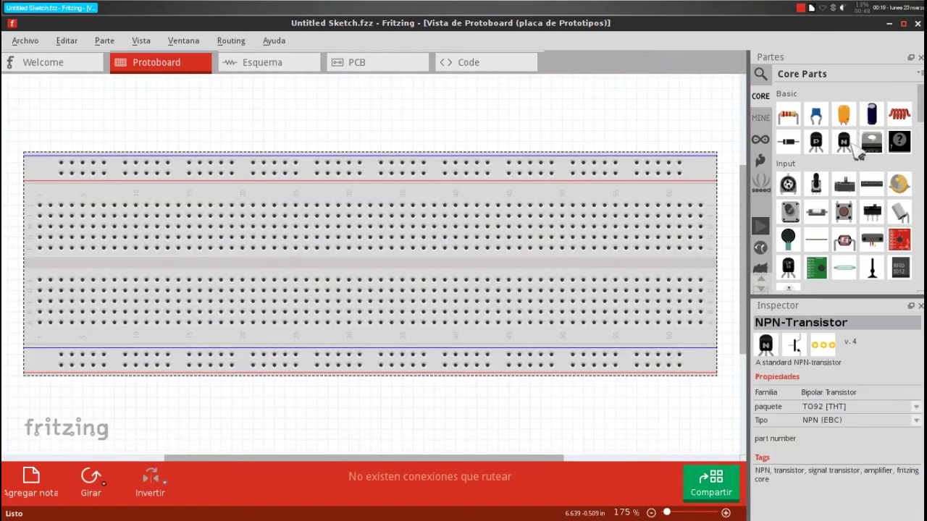
mouse_move(788, 115)
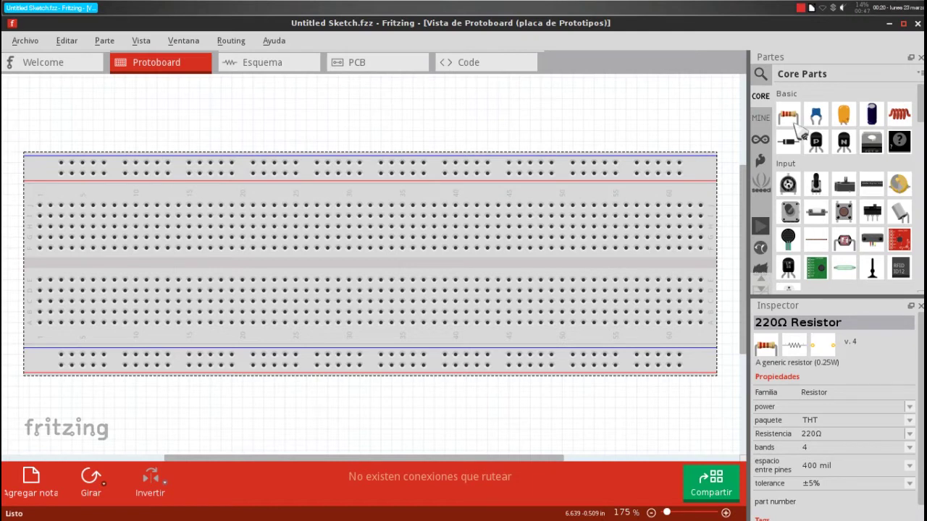
- Place a resistor near breadboard column 40 and keep its resistance at 220Ω
left_click(794, 118)
mouse_move(794, 118)
left_mouse_down()
mouse_move(477, 228)
mouse_move(466, 217)
left_mouse_up()
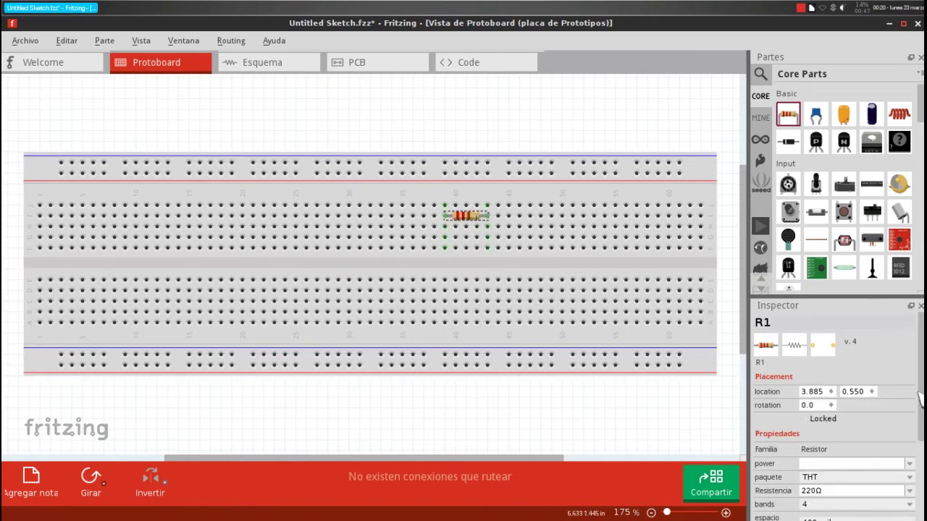
scroll(918, 399, "down", 2)
left_click(908, 412)
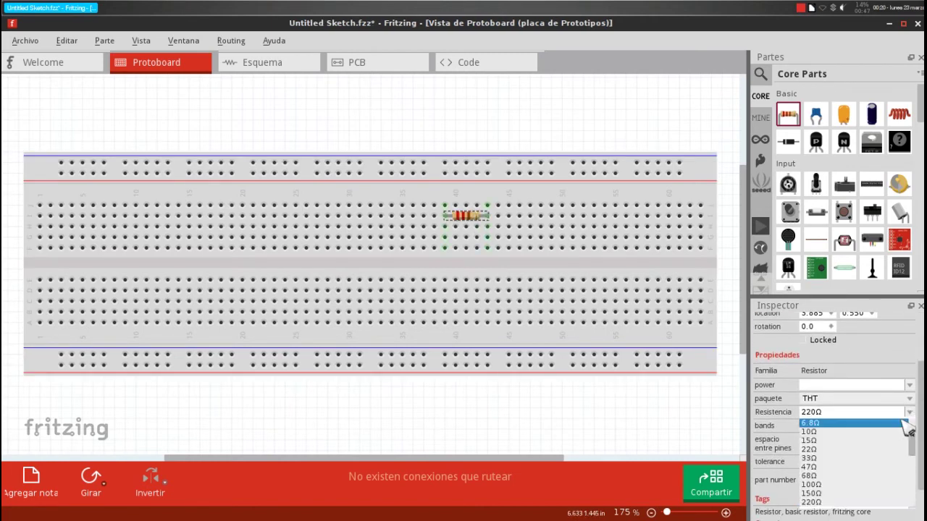
scroll(840, 492, "down", 1)
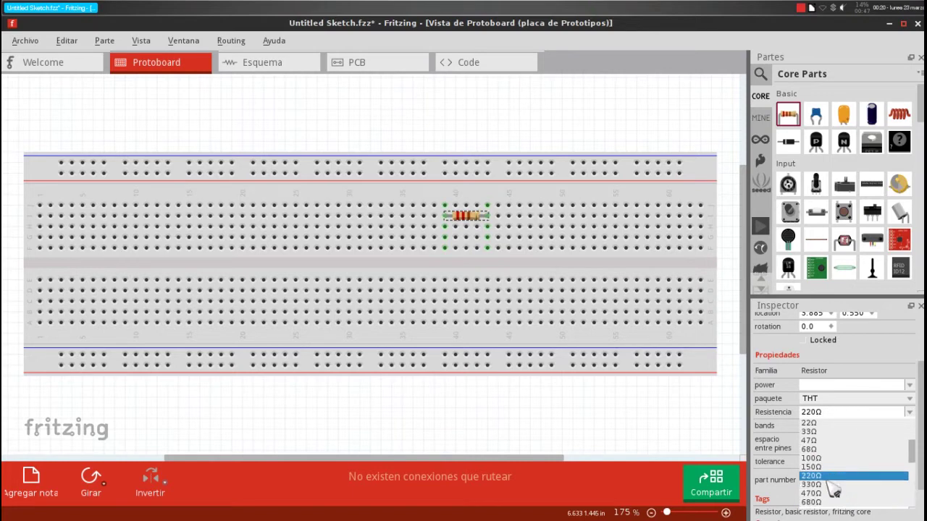
left_click(833, 479)
left_click(529, 257)
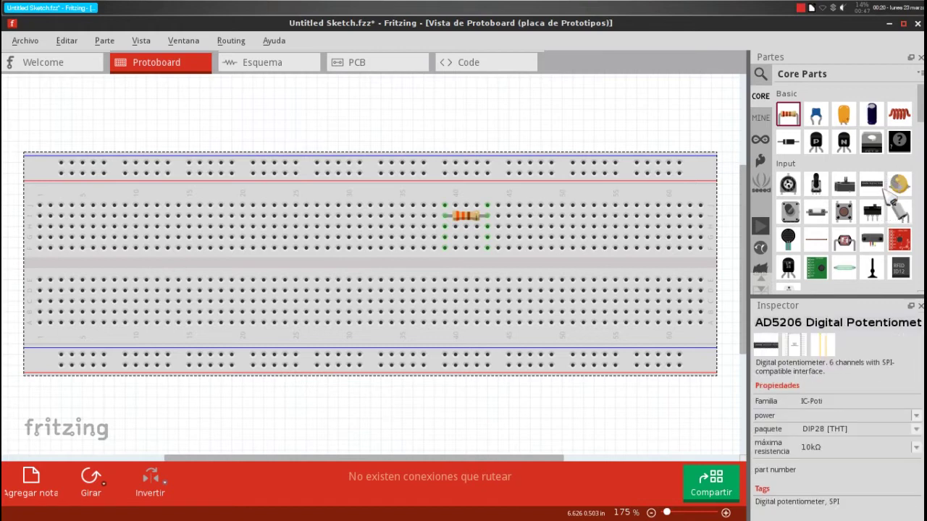
- Place a pushbutton near column 50, an RGB LED near column 28 and a red LED near column 57
scroll(868, 184, "down", 1)
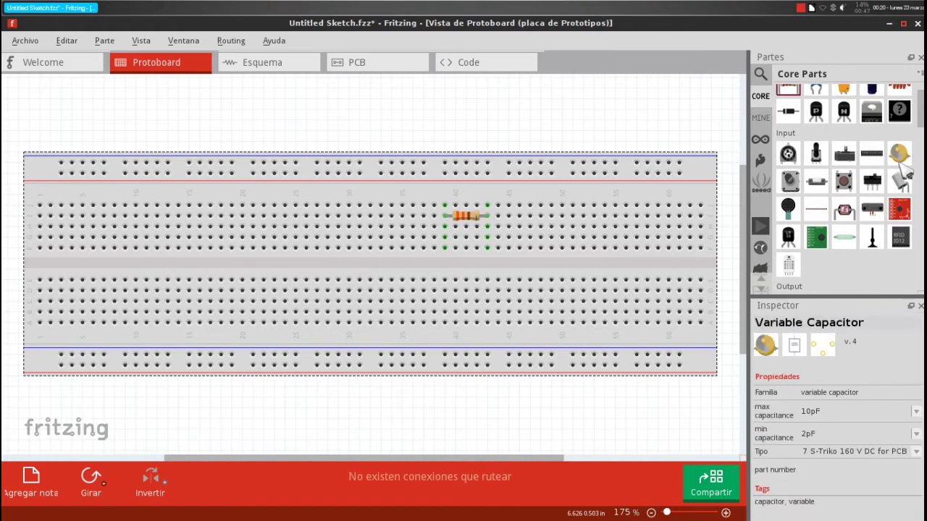
left_click_drag(843, 181, 572, 211)
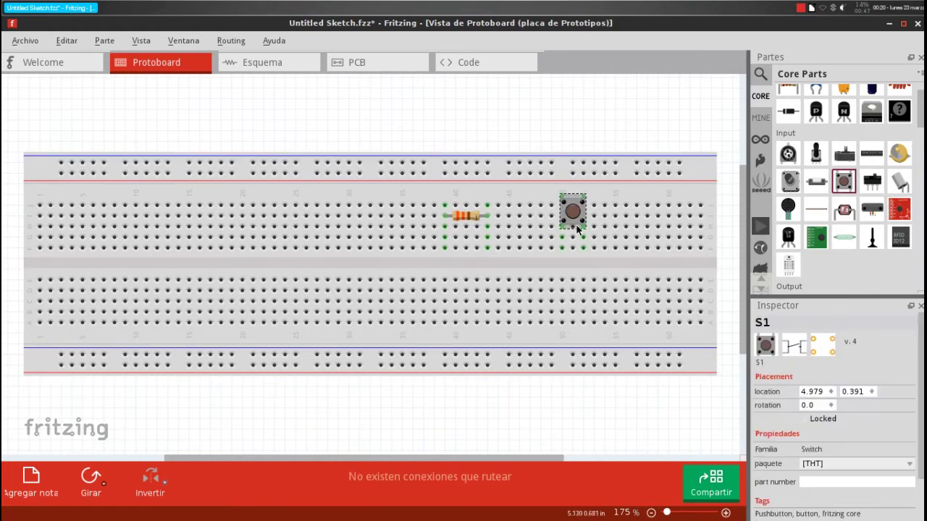
left_click_drag(576, 230, 577, 240)
scroll(811, 159, "down", 1)
scroll(818, 190, "down", 3)
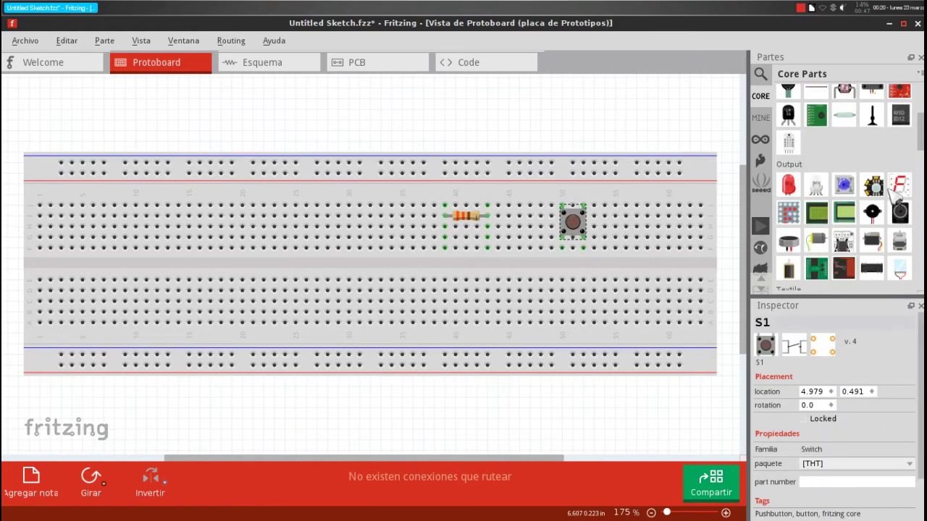
left_click_drag(818, 189, 344, 192)
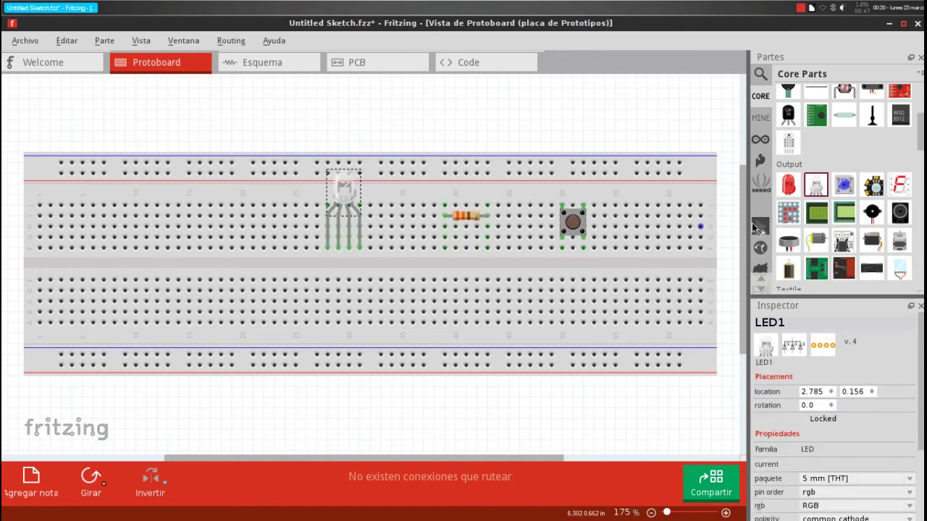
left_click(798, 189)
left_click_drag(800, 190, 656, 210)
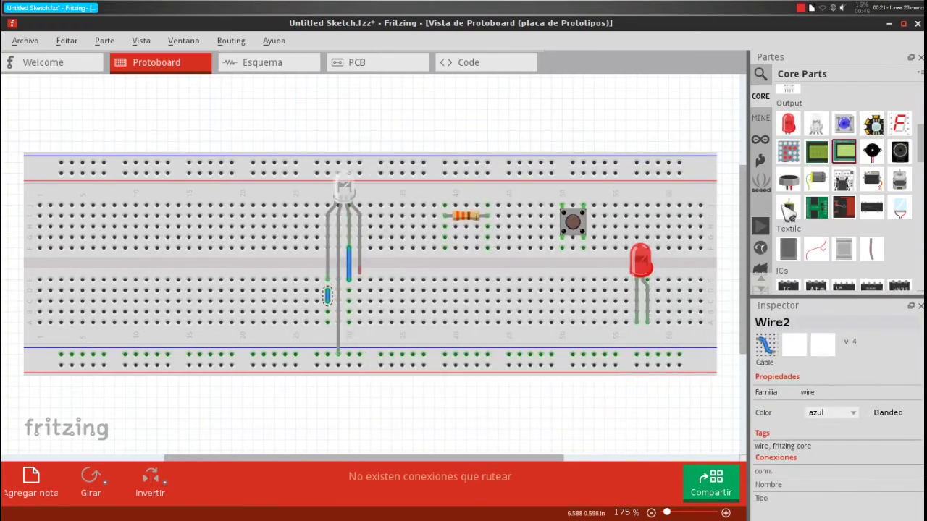
scroll(868, 168, "up", 1)
- Drag an Arduino Uno from the parts bin over the breadboard
scroll(869, 168, "up", 1)
scroll(869, 168, "up", 2)
scroll(868, 170, "up", 1)
scroll(866, 174, "down", 2)
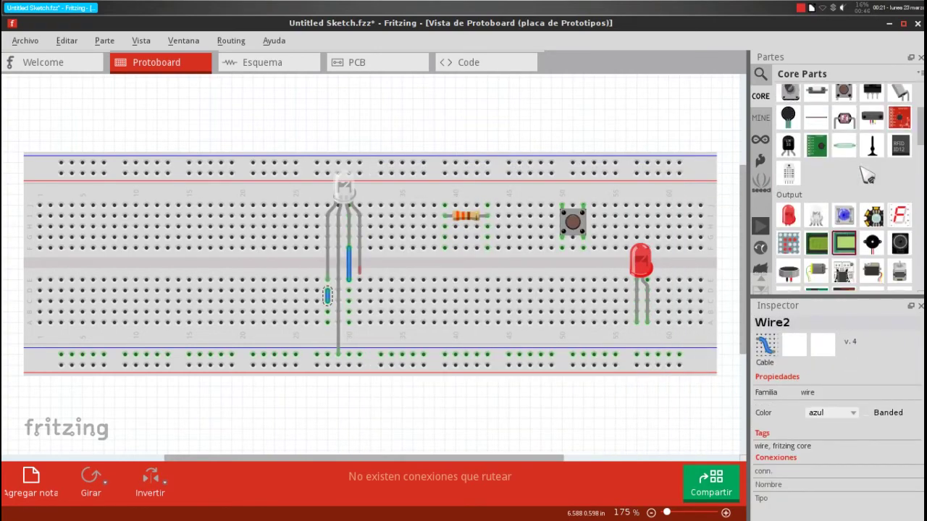
scroll(866, 174, "down", 1)
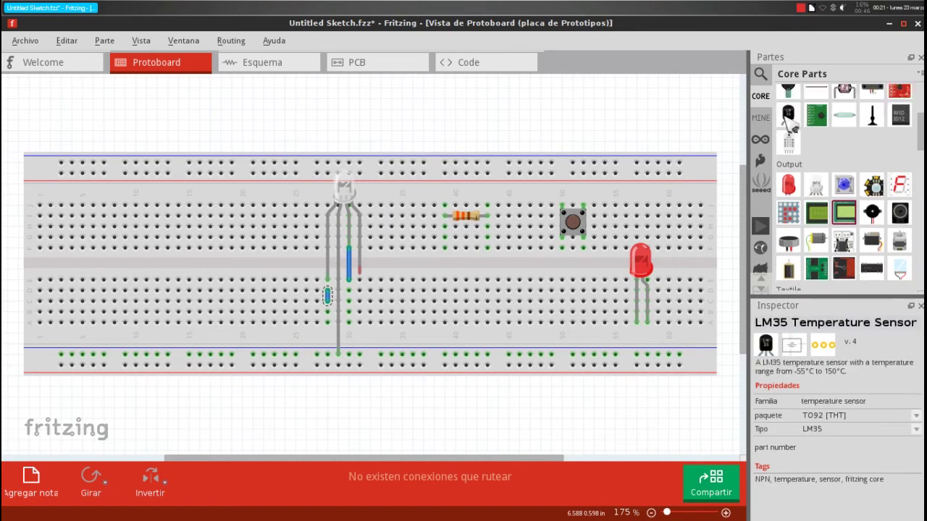
scroll(912, 152, "down", 3)
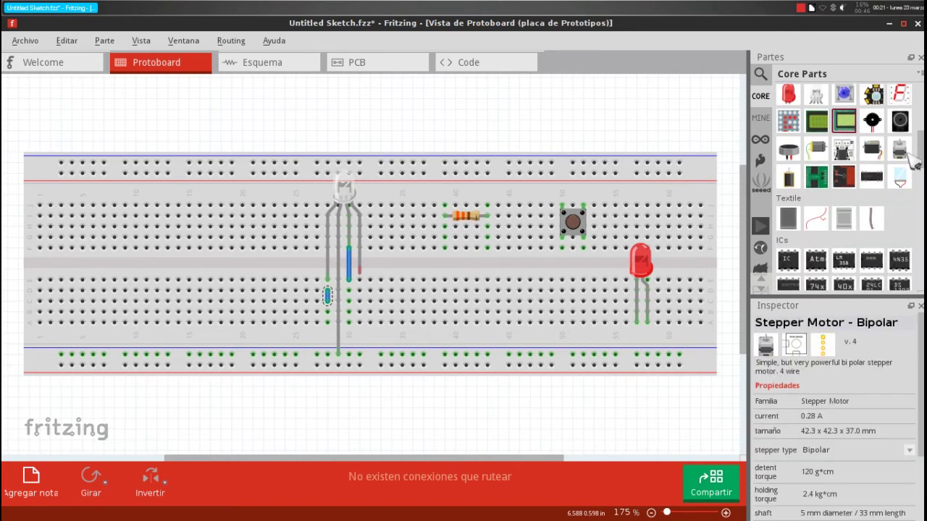
scroll(912, 156, "down", 3)
scroll(913, 165, "down", 3)
scroll(913, 165, "down", 3)
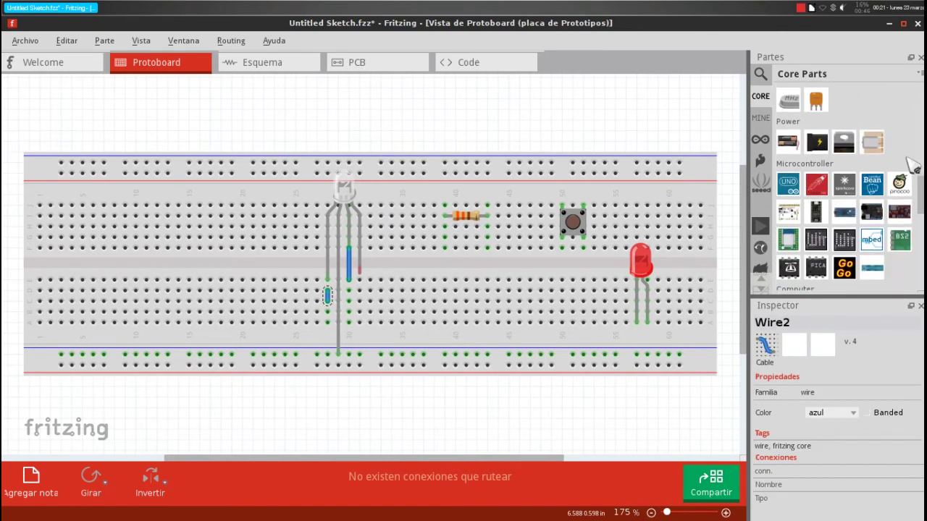
left_click_drag(796, 195, 311, 195)
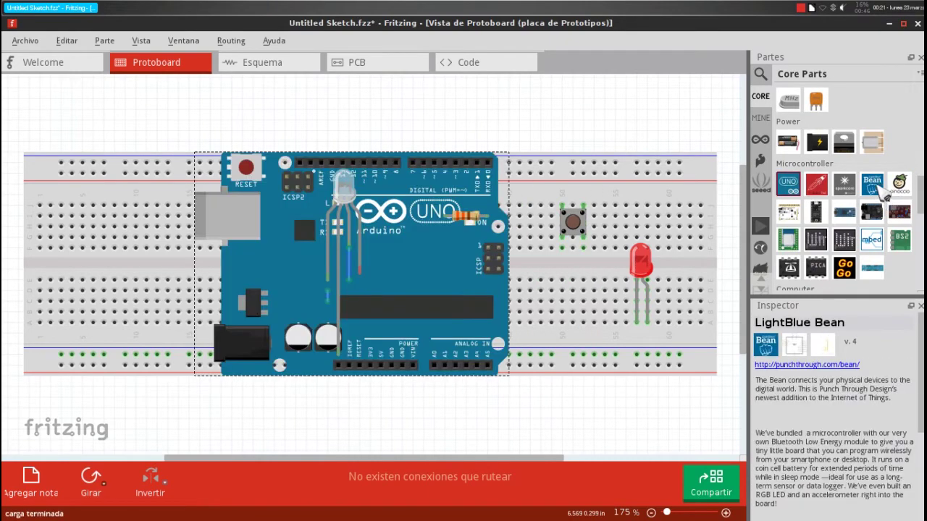
- Delete the Arduino Uno from the sketch again
scroll(882, 190, "down", 1)
scroll(882, 189, "down", 3)
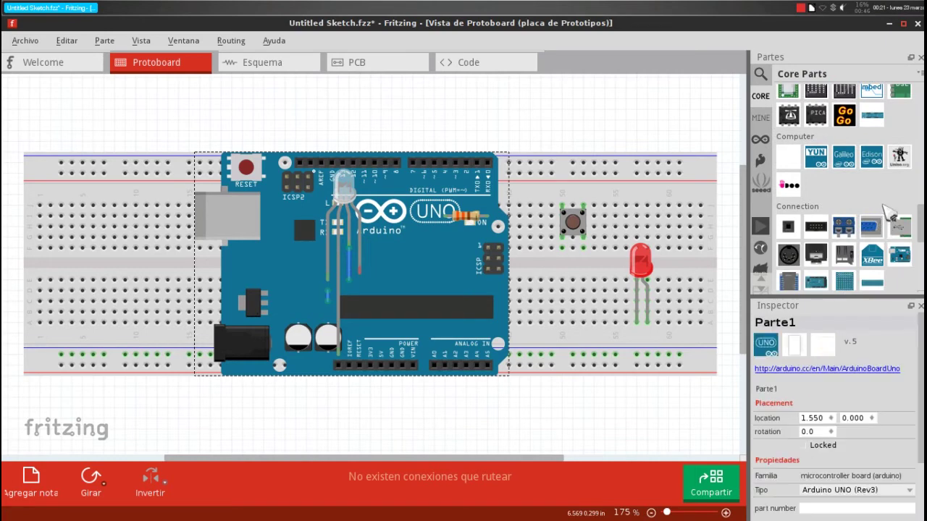
key("Delete")
scroll(891, 217, "up", 2)
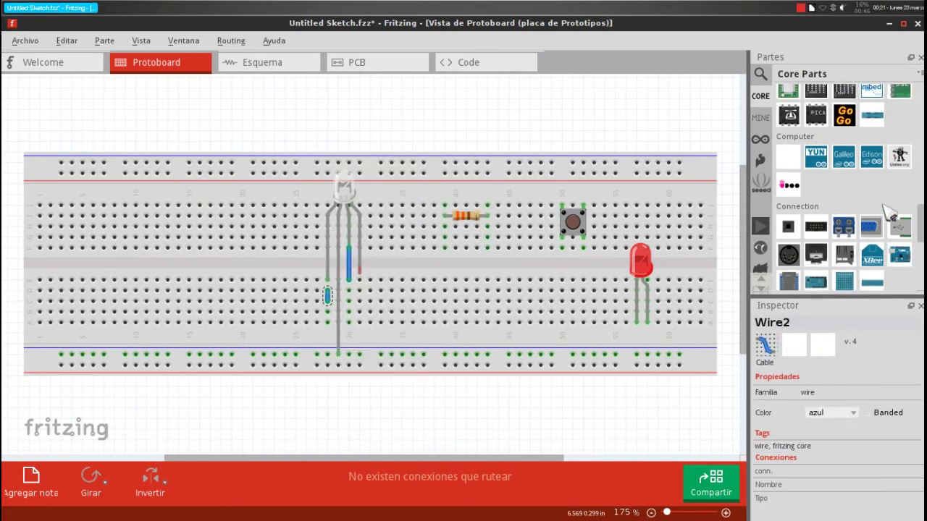
scroll(891, 221, "up", 4)
scroll(886, 224, "up", 4)
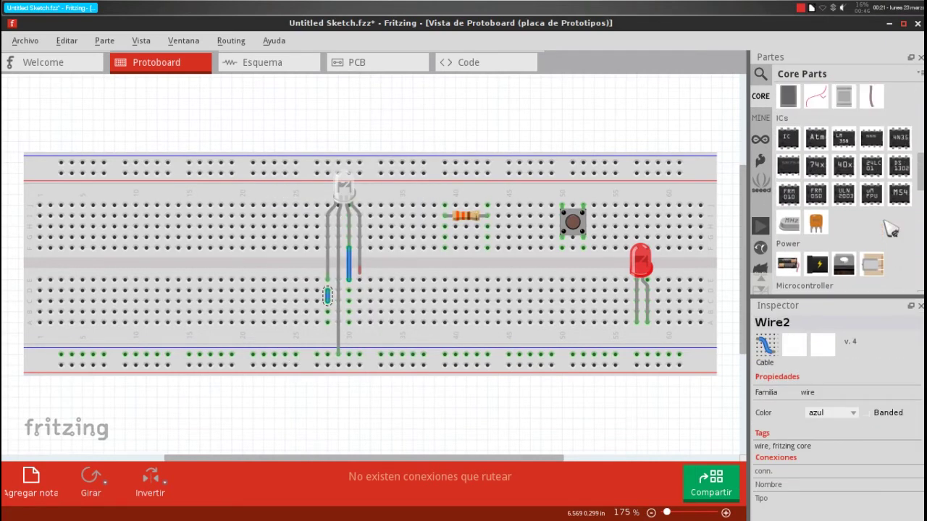
scroll(890, 229, "up", 3)
scroll(890, 230, "up", 3)
scroll(890, 231, "up", 2)
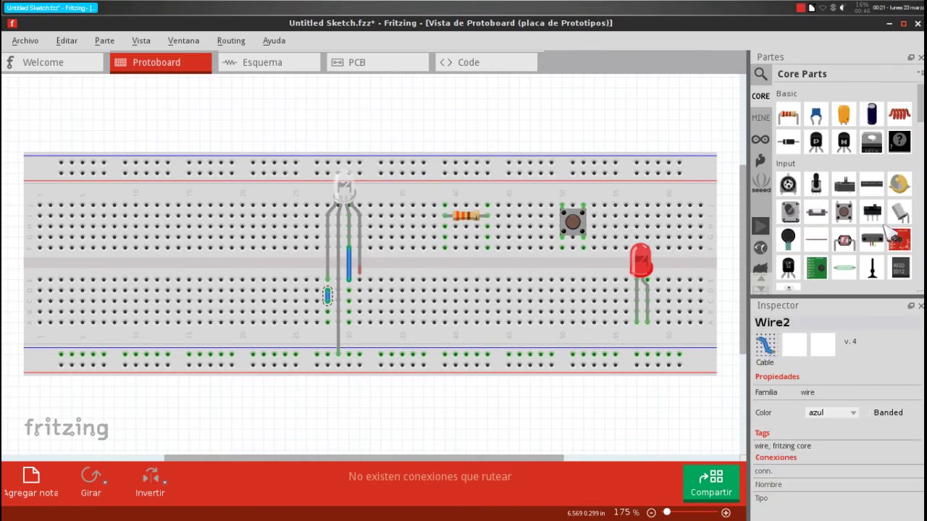
scroll(890, 233, "down", 5)
scroll(883, 233, "down", 1)
scroll(876, 233, "down", 2)
scroll(874, 231, "down", 3)
scroll(875, 230, "down", 3)
scroll(875, 228, "down", 3)
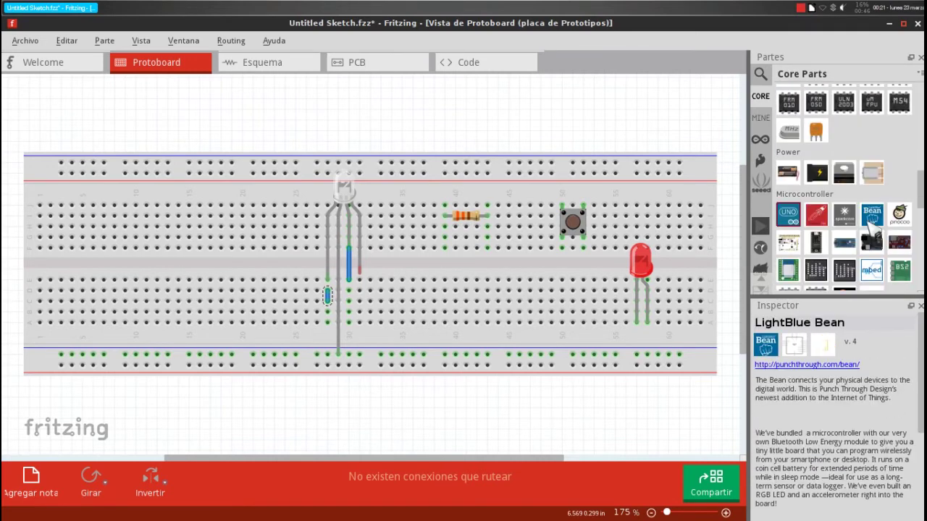
scroll(874, 229, "down", 2)
scroll(865, 230, "down", 2)
scroll(858, 232, "down", 1)
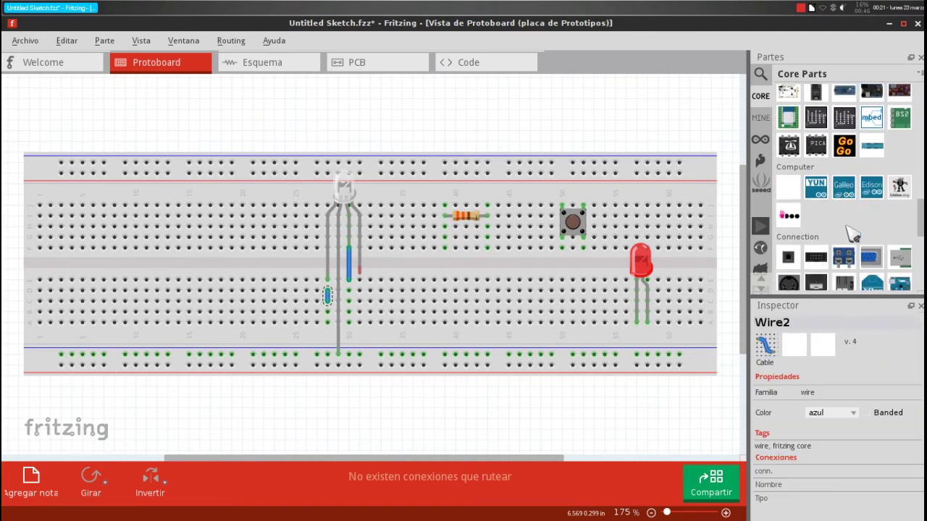
scroll(862, 199, "down", 2)
scroll(876, 181, "down", 1)
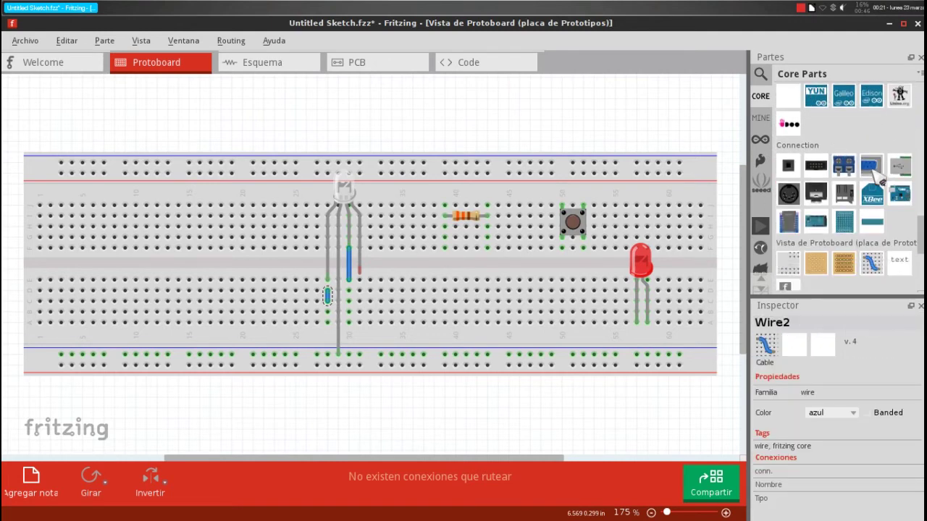
scroll(880, 180, "down", 3)
scroll(876, 181, "down", 1)
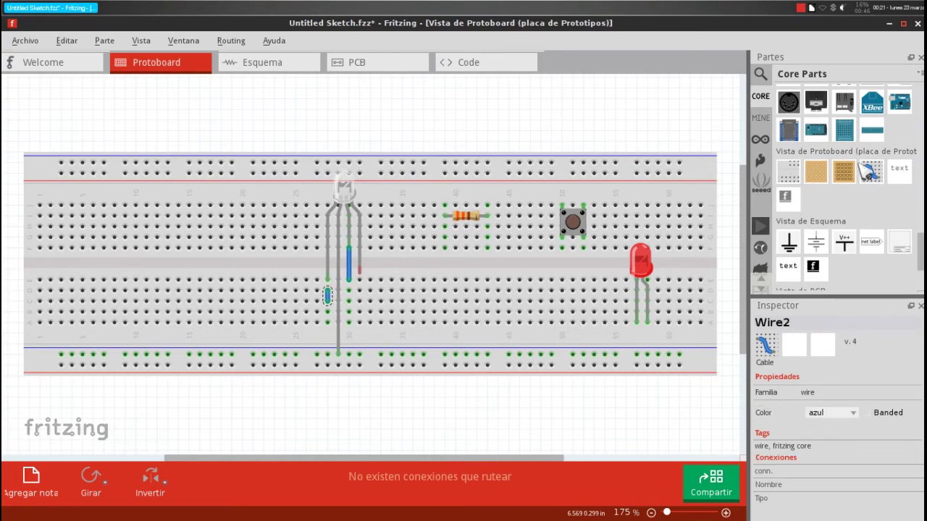
scroll(868, 185, "down", 3)
scroll(865, 185, "down", 1)
scroll(868, 196, "up", 4)
scroll(868, 207, "up", 3)
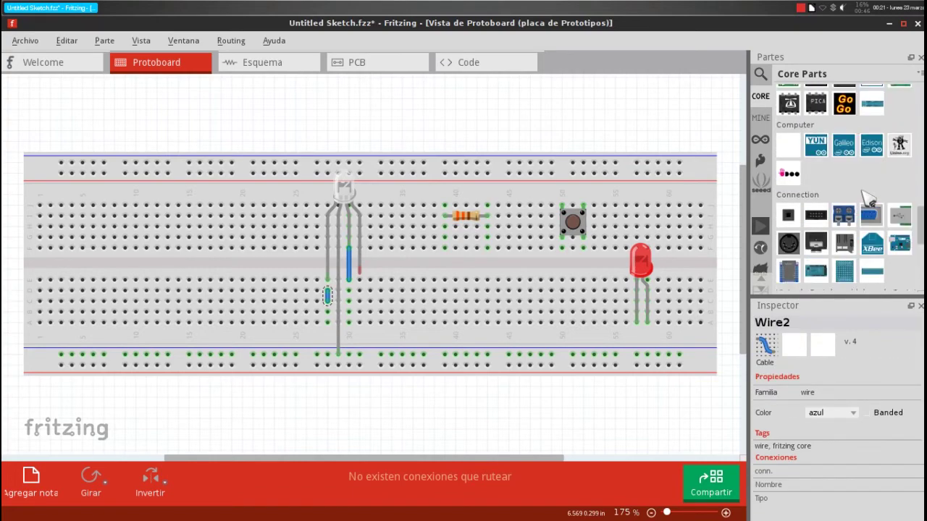
scroll(871, 218, "up", 4)
scroll(872, 197, "up", 2)
scroll(873, 194, "up", 2)
scroll(874, 192, "up", 2)
scroll(876, 188, "up", 2)
scroll(876, 187, "up", 2)
scroll(875, 186, "up", 2)
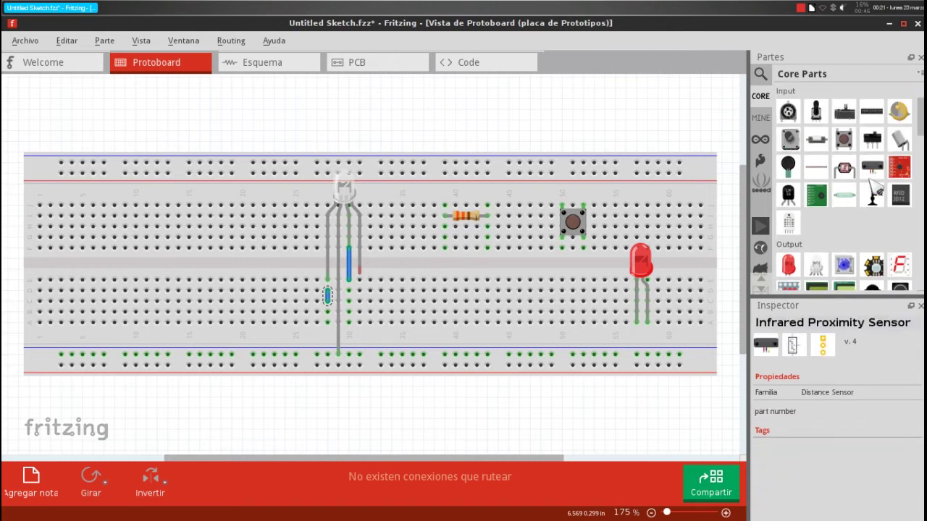
scroll(875, 185, "up", 2)
scroll(872, 183, "up", 2)
scroll(872, 184, "up", 1)
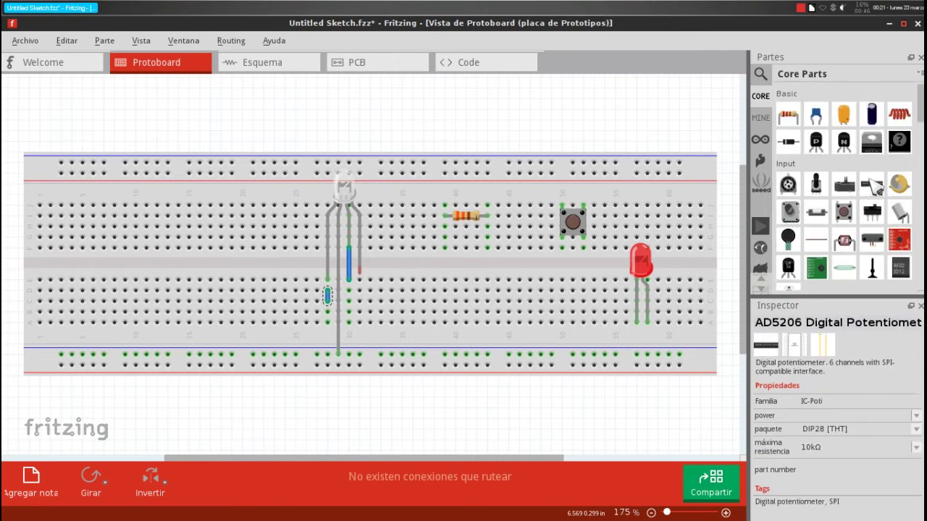
scroll(905, 165, "down", 2)
scroll(905, 170, "down", 2)
scroll(903, 170, "down", 2)
scroll(899, 166, "down", 2)
scroll(896, 168, "down", 2)
scroll(894, 174, "down", 2)
scroll(892, 174, "down", 2)
scroll(895, 174, "down", 1)
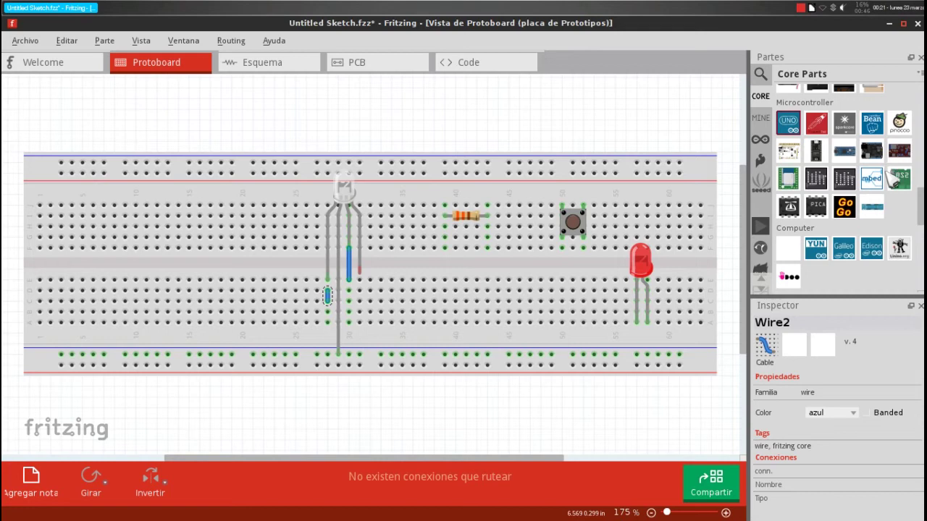
scroll(898, 210, "down", 1)
scroll(901, 217, "down", 3)
scroll(905, 223, "down", 2)
scroll(905, 223, "down", 1)
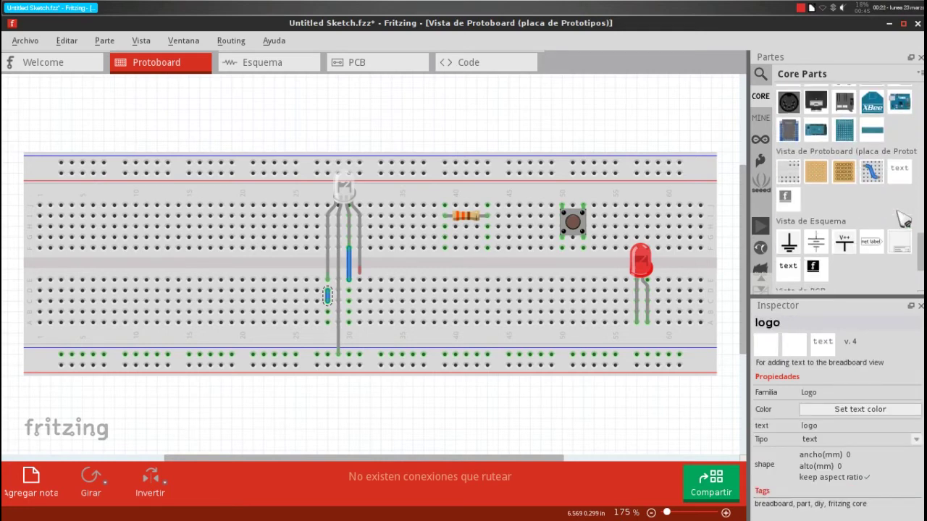
scroll(904, 223, "up", 1)
scroll(902, 222, "up", 1)
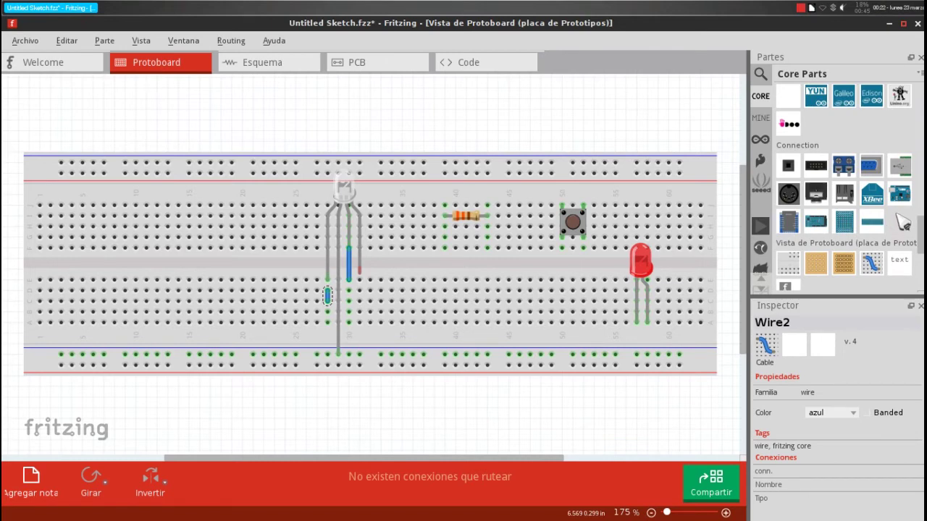
scroll(904, 224, "down", 1)
scroll(902, 178, "down", 1)
scroll(907, 185, "down", 1)
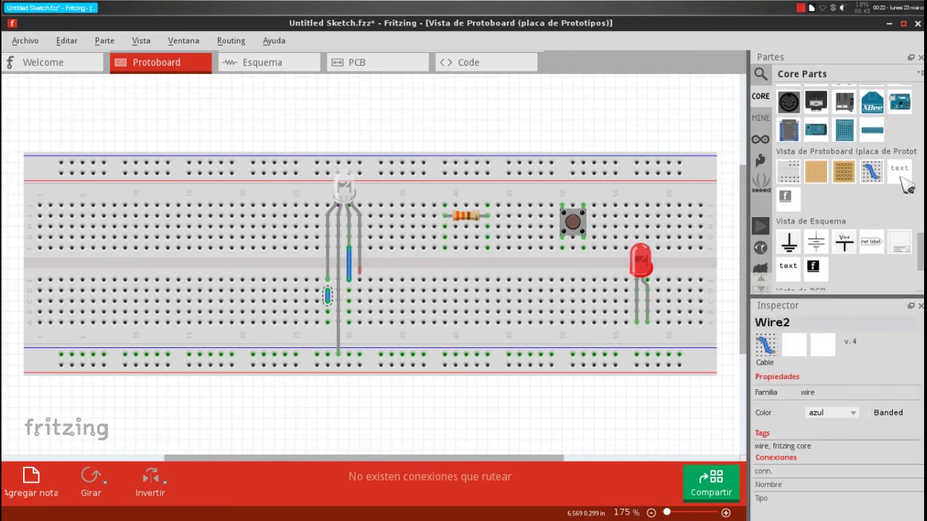
scroll(903, 184, "down", 1)
scroll(901, 186, "down", 1)
scroll(869, 196, "down", 1)
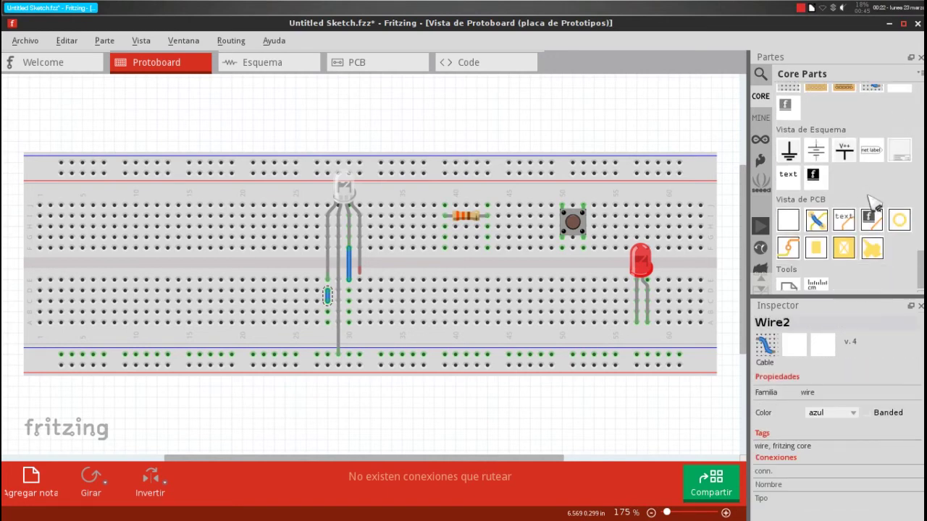
scroll(894, 217, "down", 1)
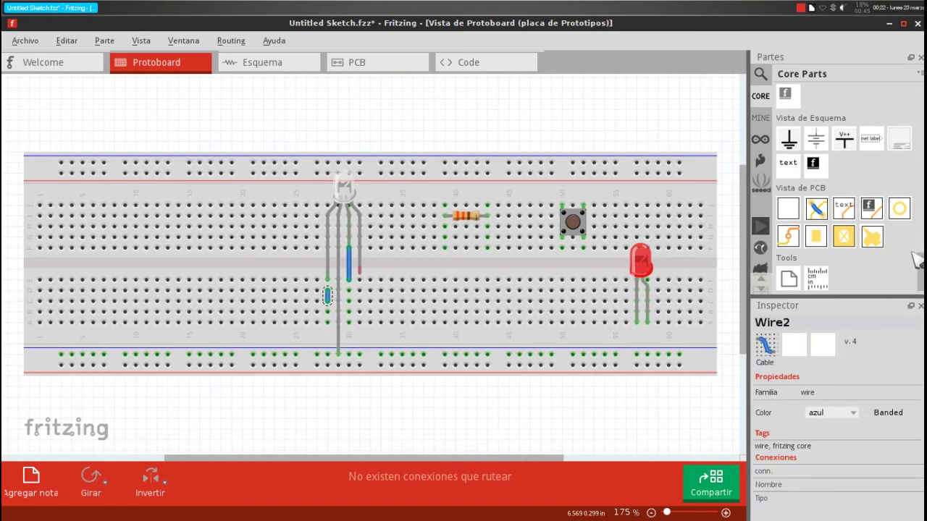
scroll(912, 249, "up", 1)
scroll(908, 248, "up", 3)
scroll(905, 248, "up", 2)
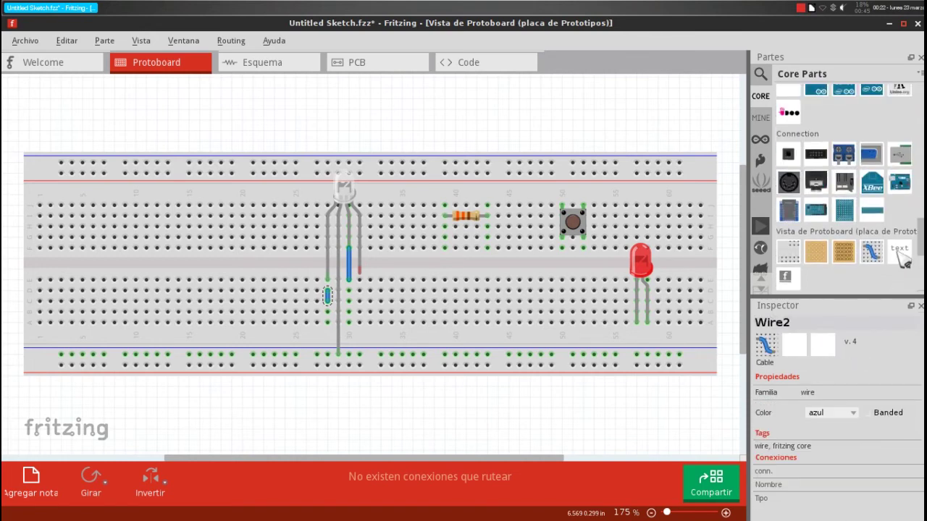
scroll(905, 249, "up", 1)
scroll(905, 242, "down", 5)
scroll(905, 236, "up", 2)
scroll(904, 233, "down", 3)
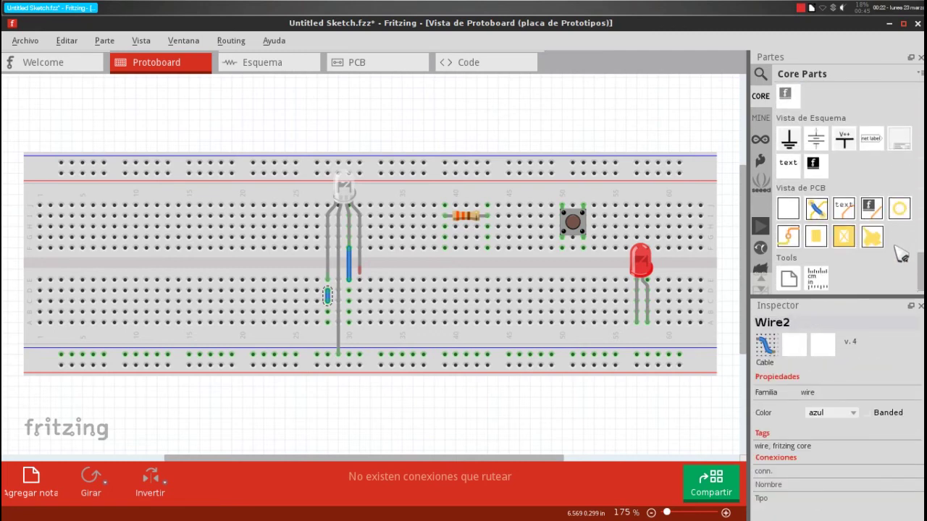
scroll(905, 250, "up", 1)
left_click(903, 248)
scroll(905, 257, "up", 2)
scroll(905, 256, "up", 3)
scroll(906, 257, "up", 3)
scroll(908, 258, "up", 2)
scroll(911, 258, "up", 2)
scroll(910, 253, "up", 1)
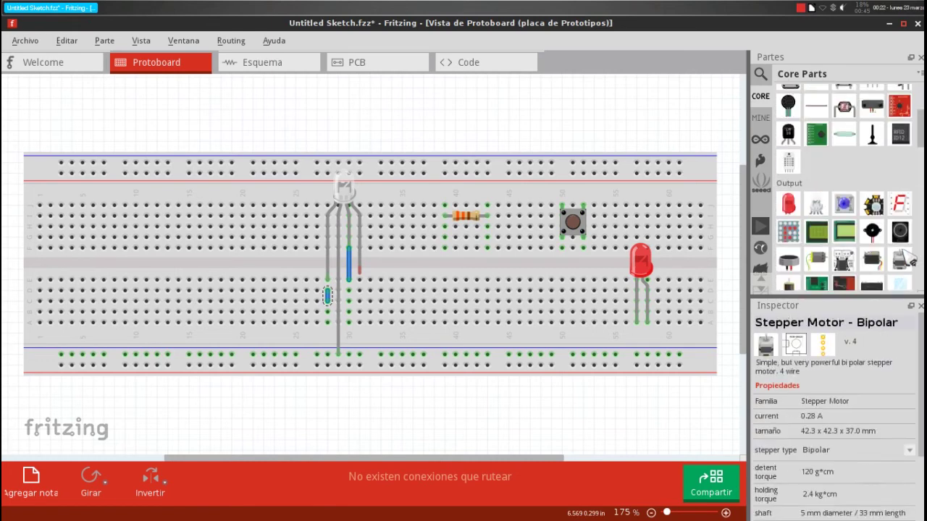
scroll(911, 246, "up", 2)
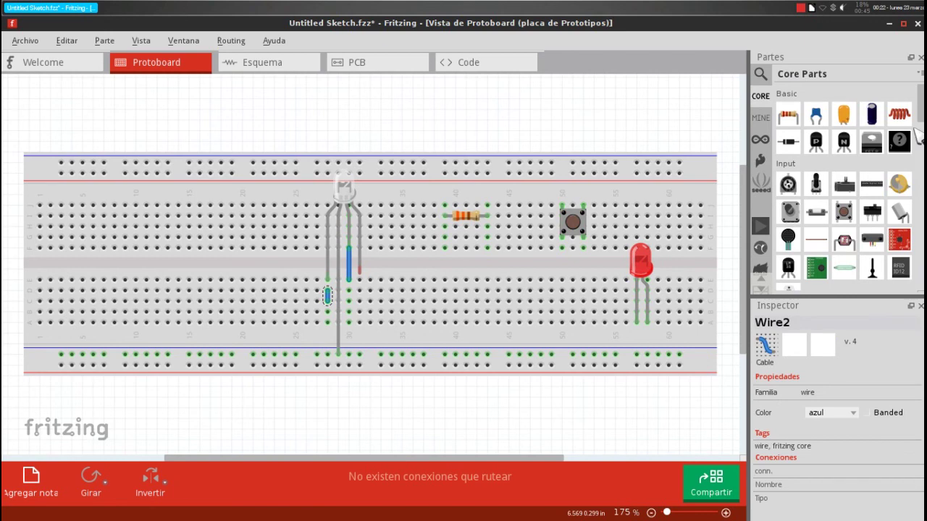